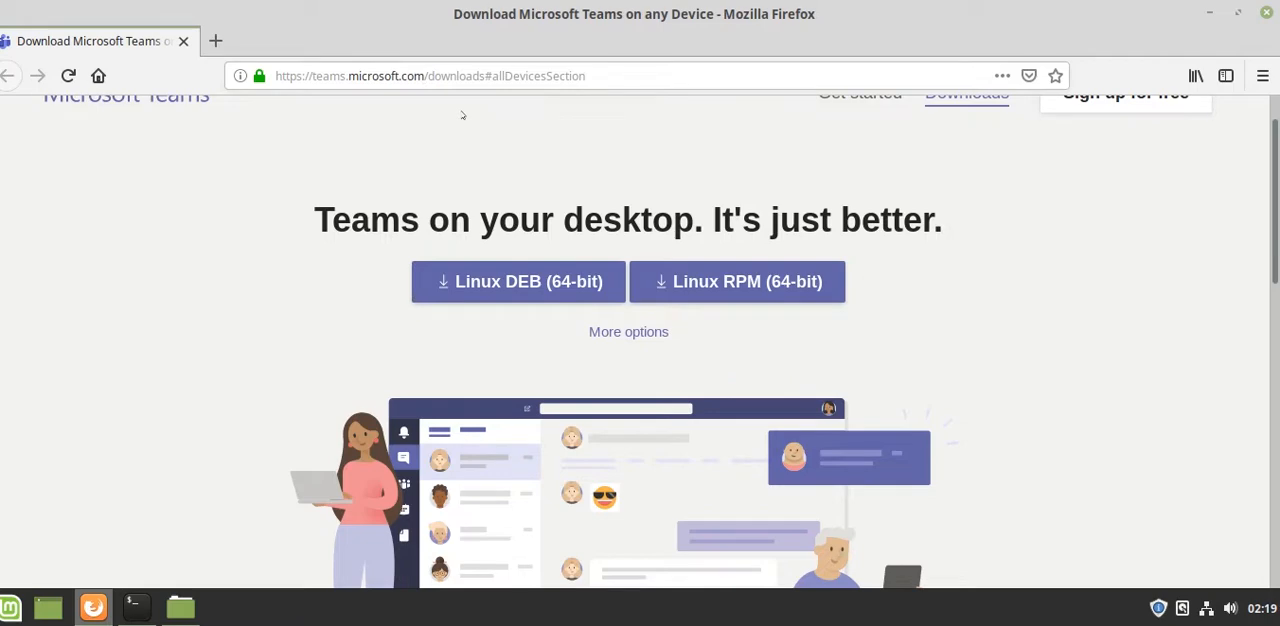
Download the Linux DEB package of Teams, choosing Save File instead of opening it.
click(518, 281)
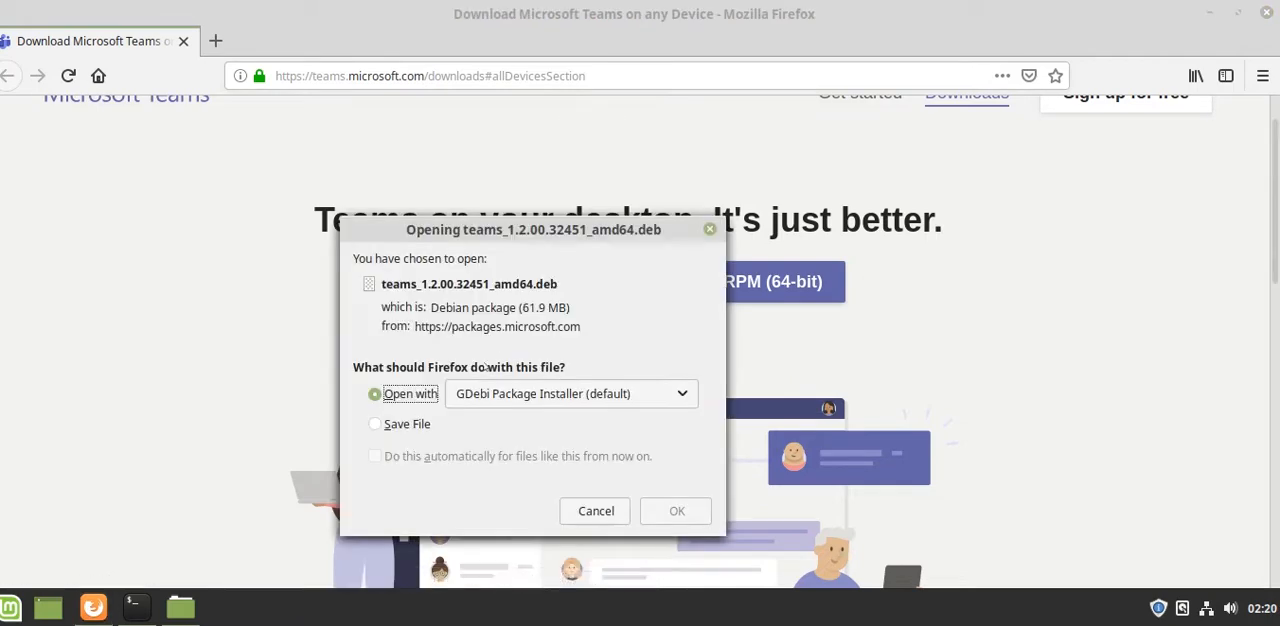
click(409, 427)
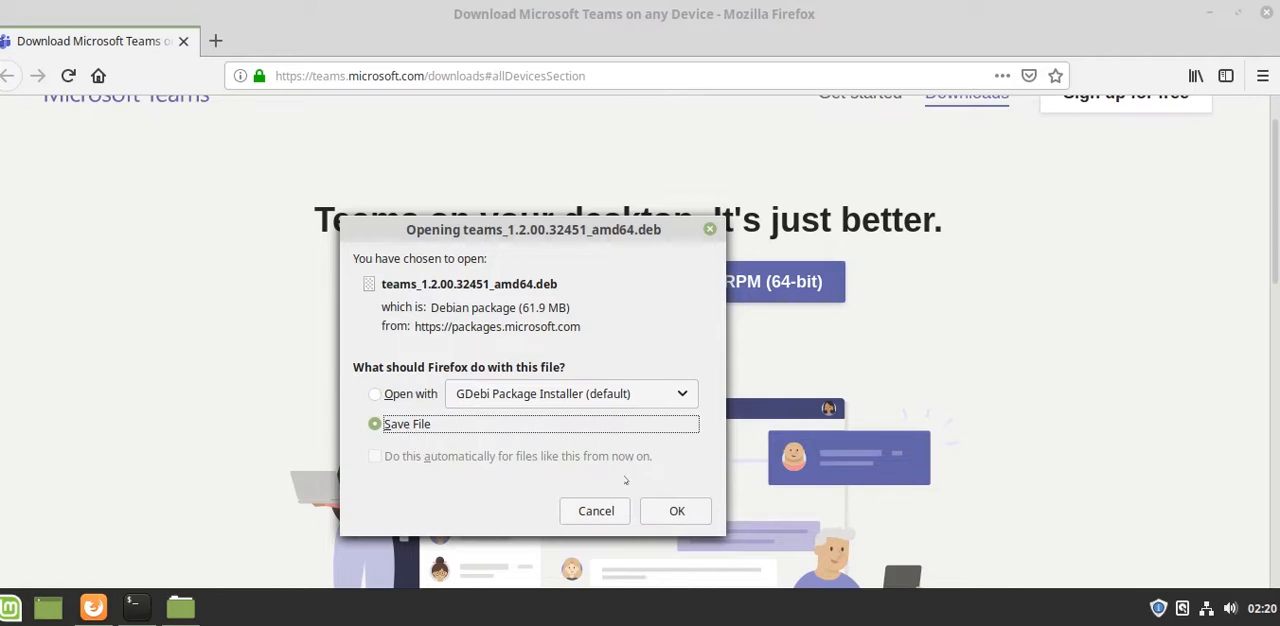
click(659, 516)
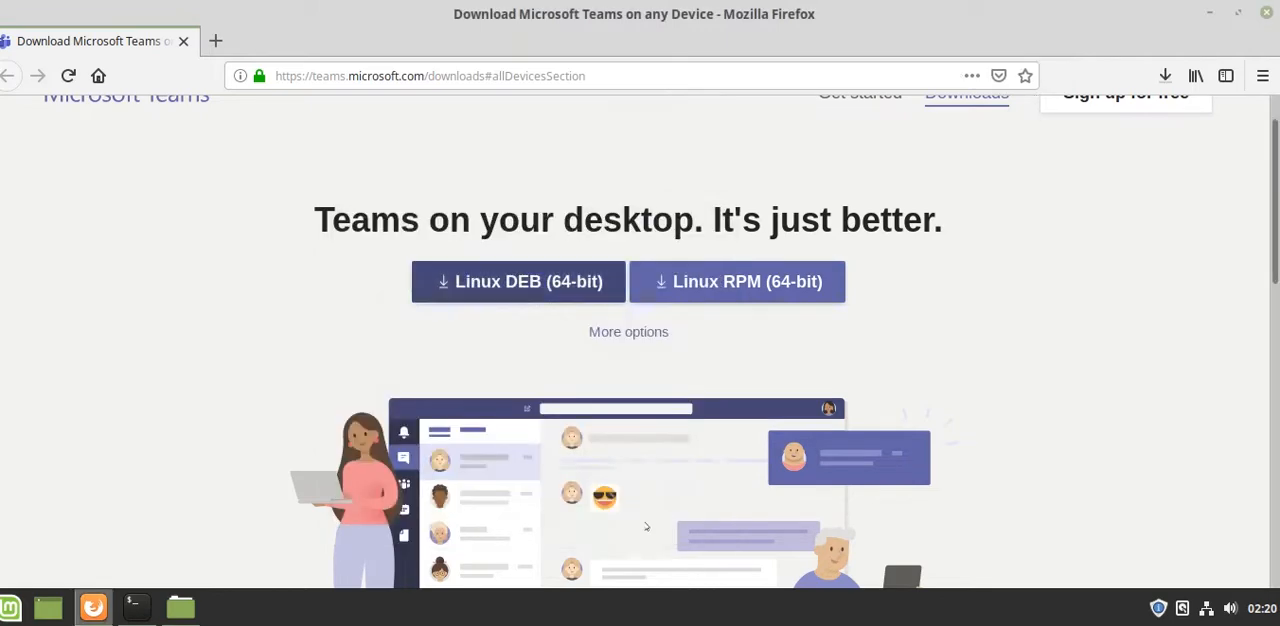
In the terminal, change into Downloads and list its files to confirm the Teams .deb is there.
click(1160, 80)
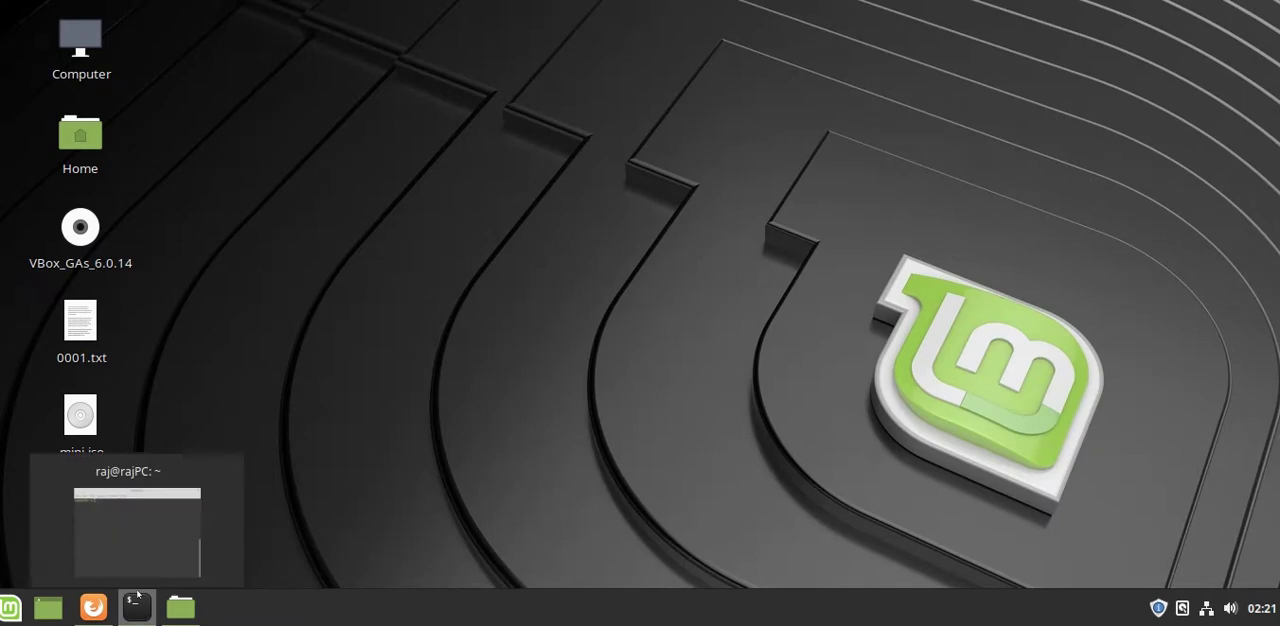
click(138, 604)
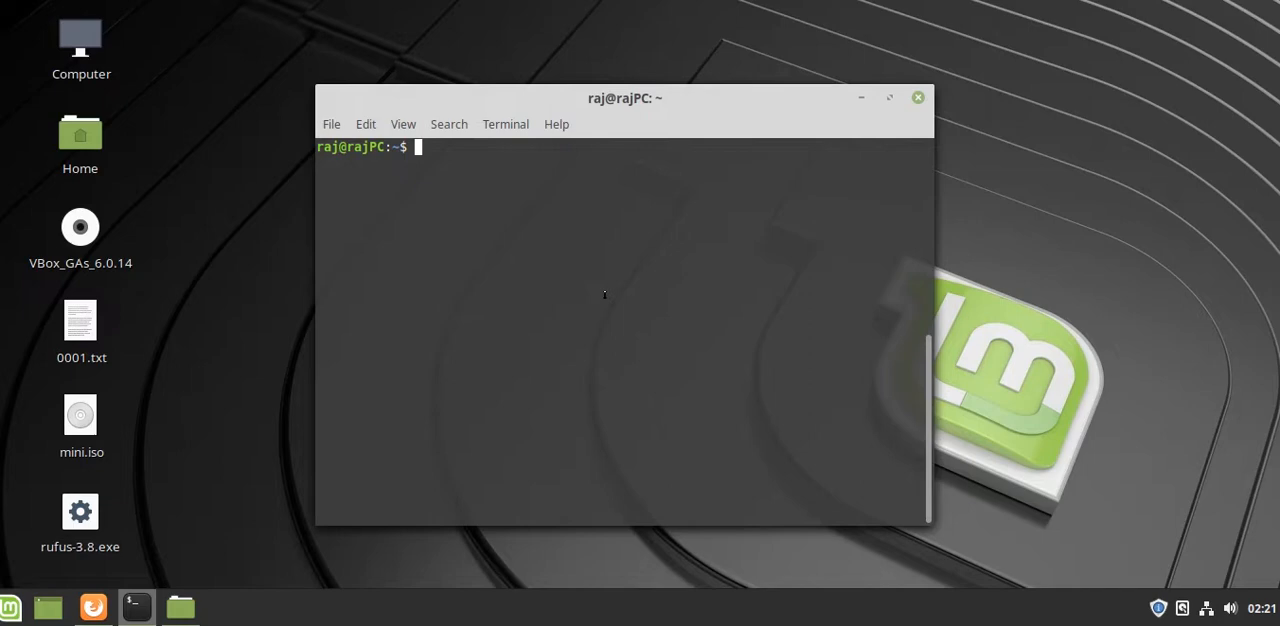
text(cd )
text(Down)
text(loads)
key(Return)
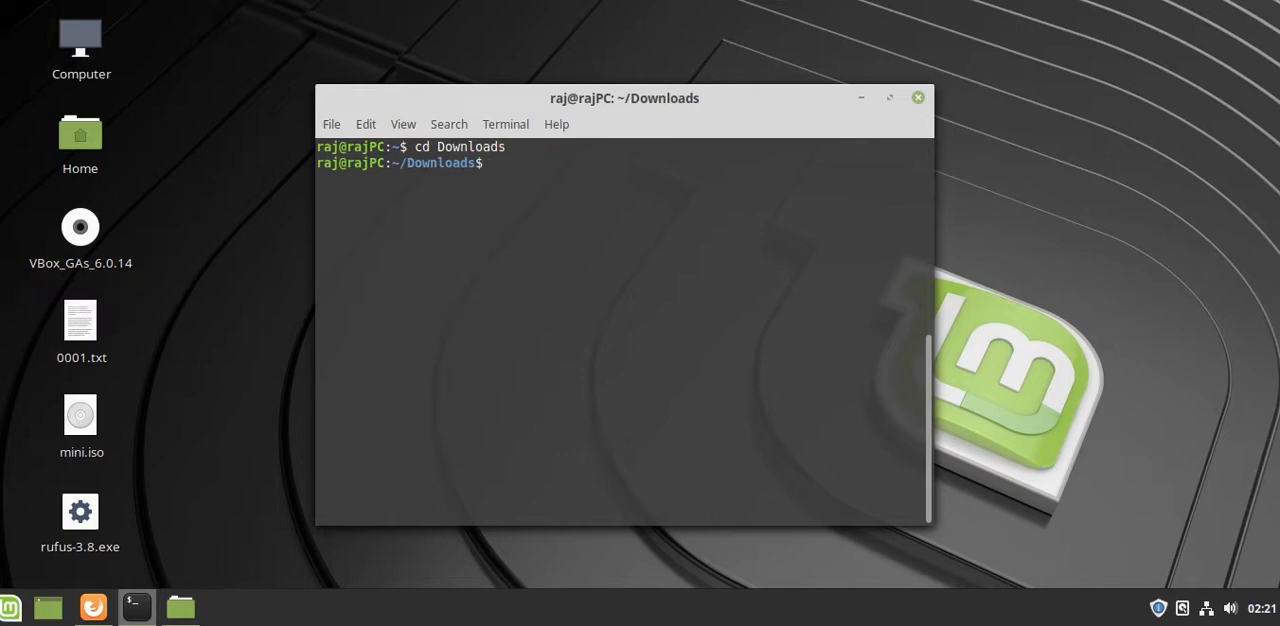
text(ls)
key(Return)
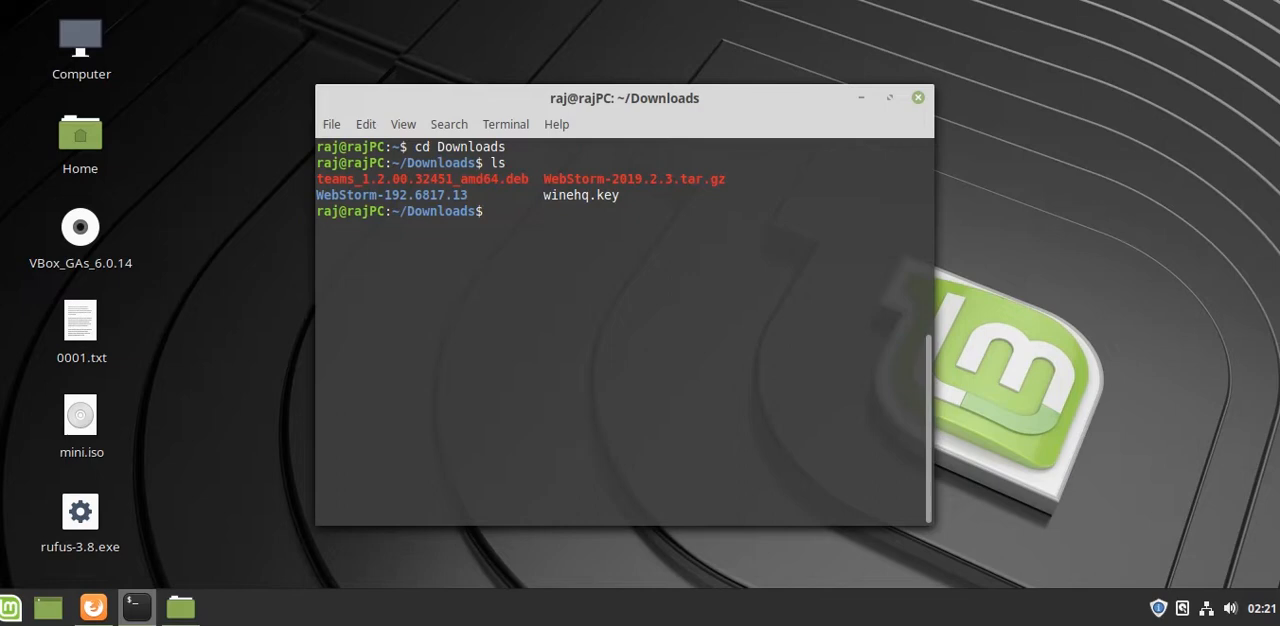
text(sudo )
text(dpkg )
text(-i )
text(te)
Install the Teams .deb with 'sudo dpkg -i', tab-completing the package file name.
key(Tab)
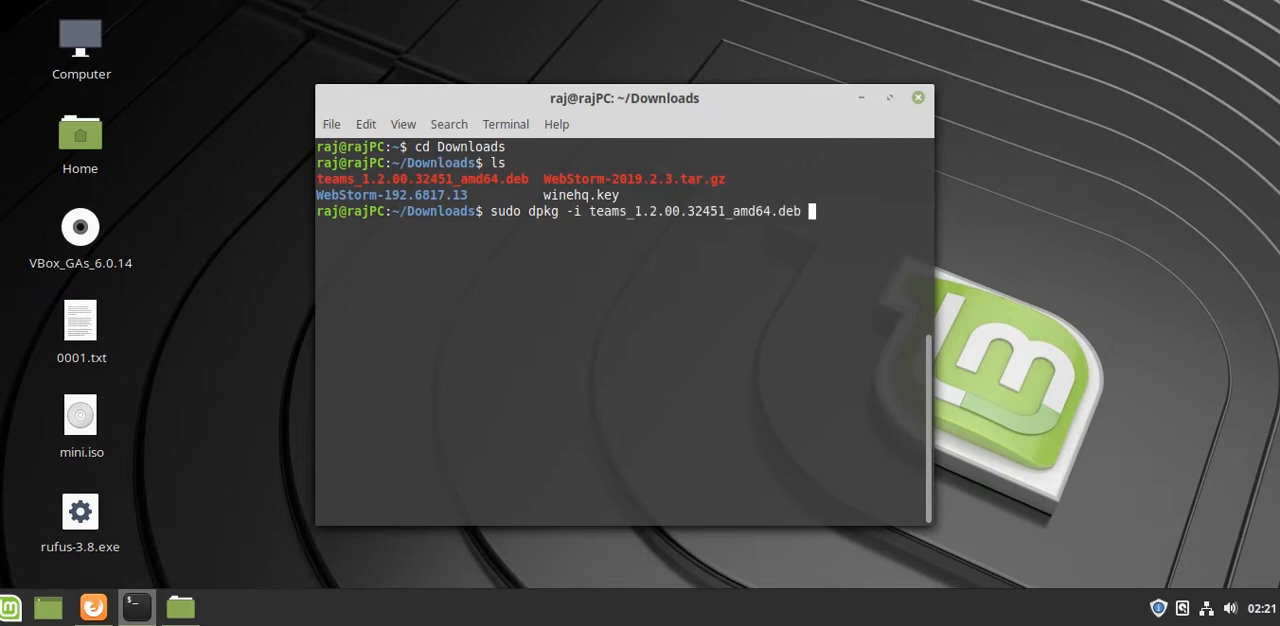
key(Return)
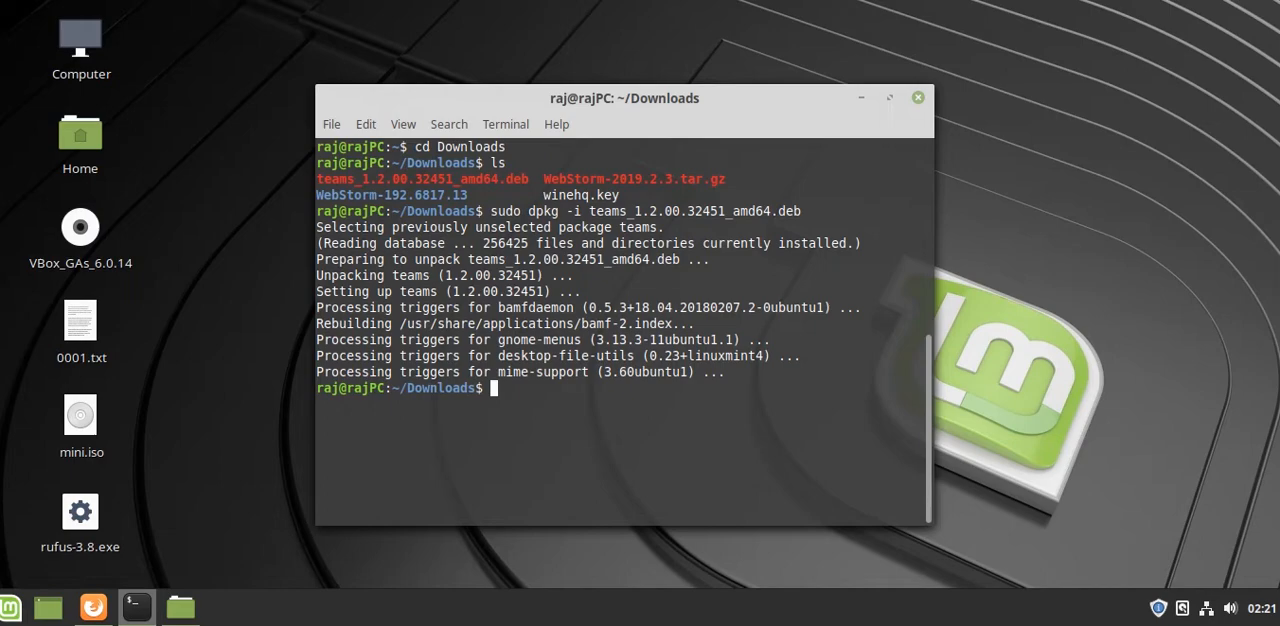
Bring up the Mint menu to search the installed applications.
click(10, 607)
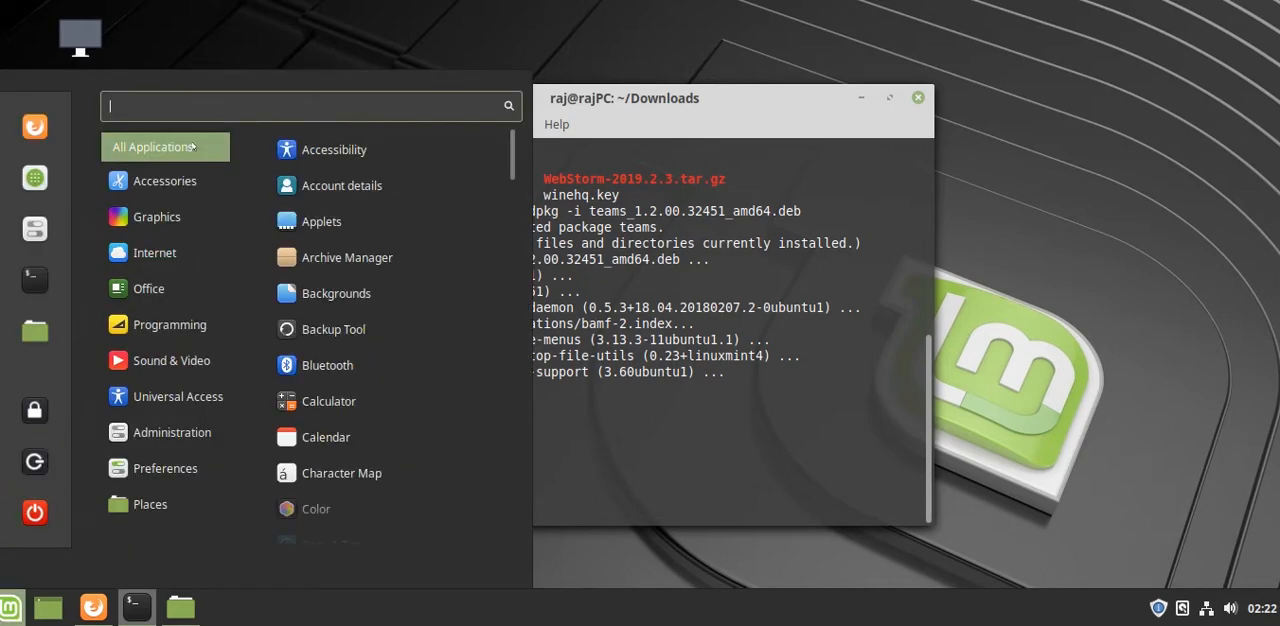
text(micros)
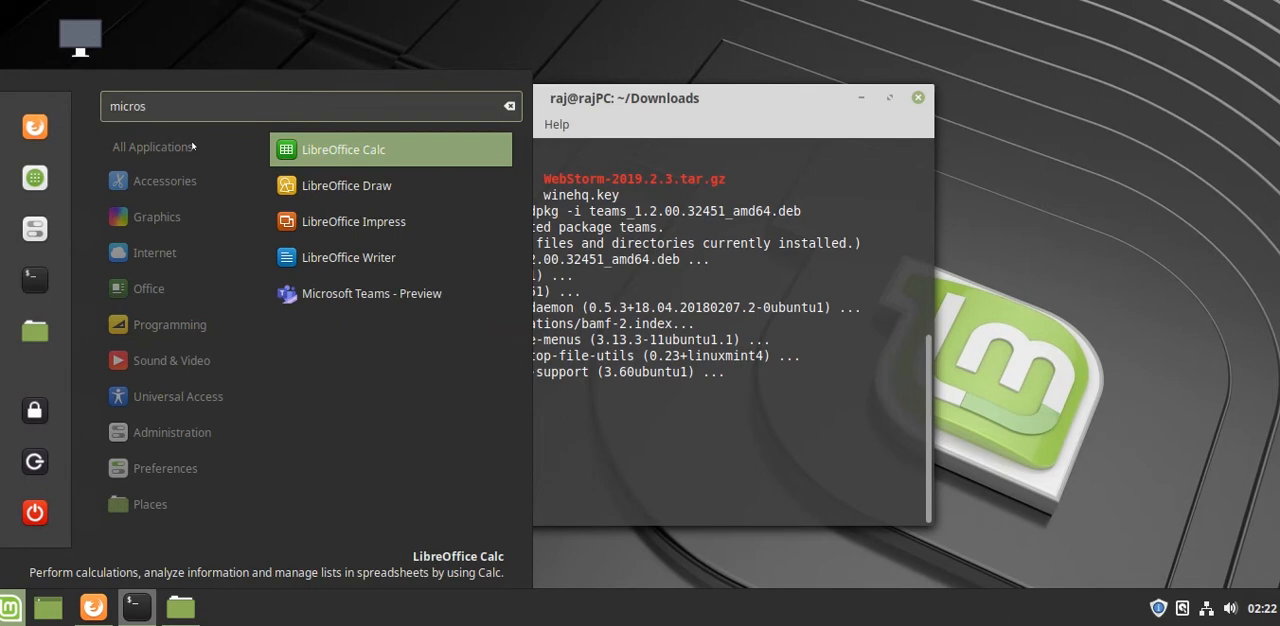
Launch Microsoft Teams - Preview and wait for its sign-in page to load.
click(398, 302)
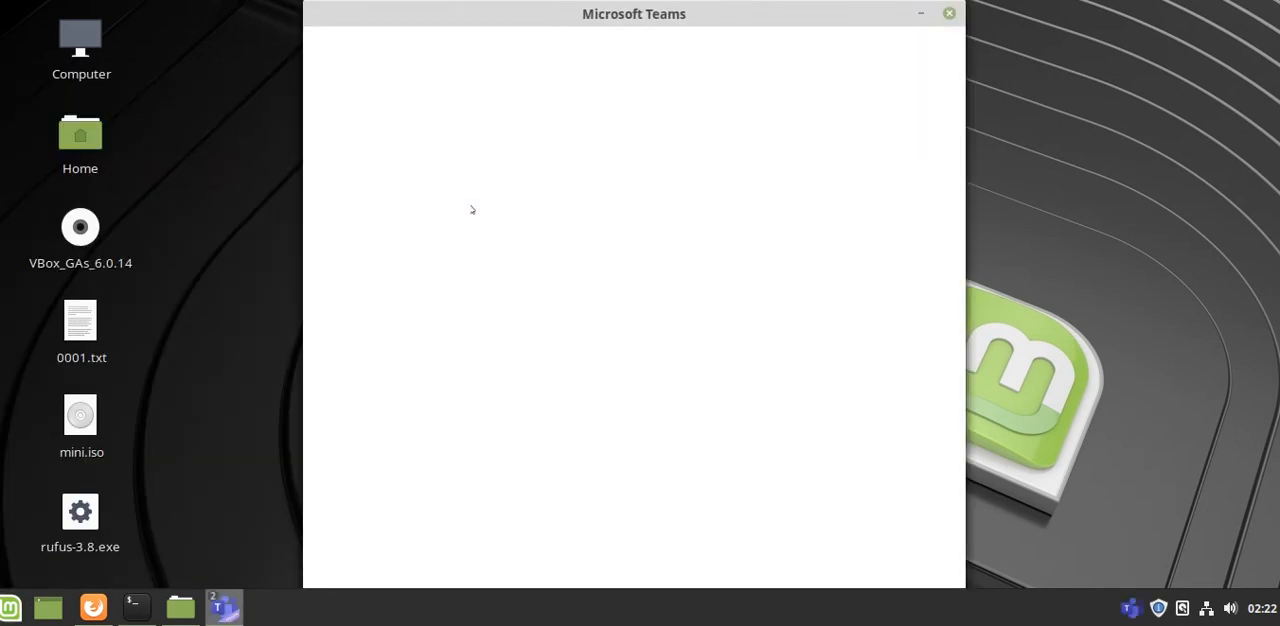